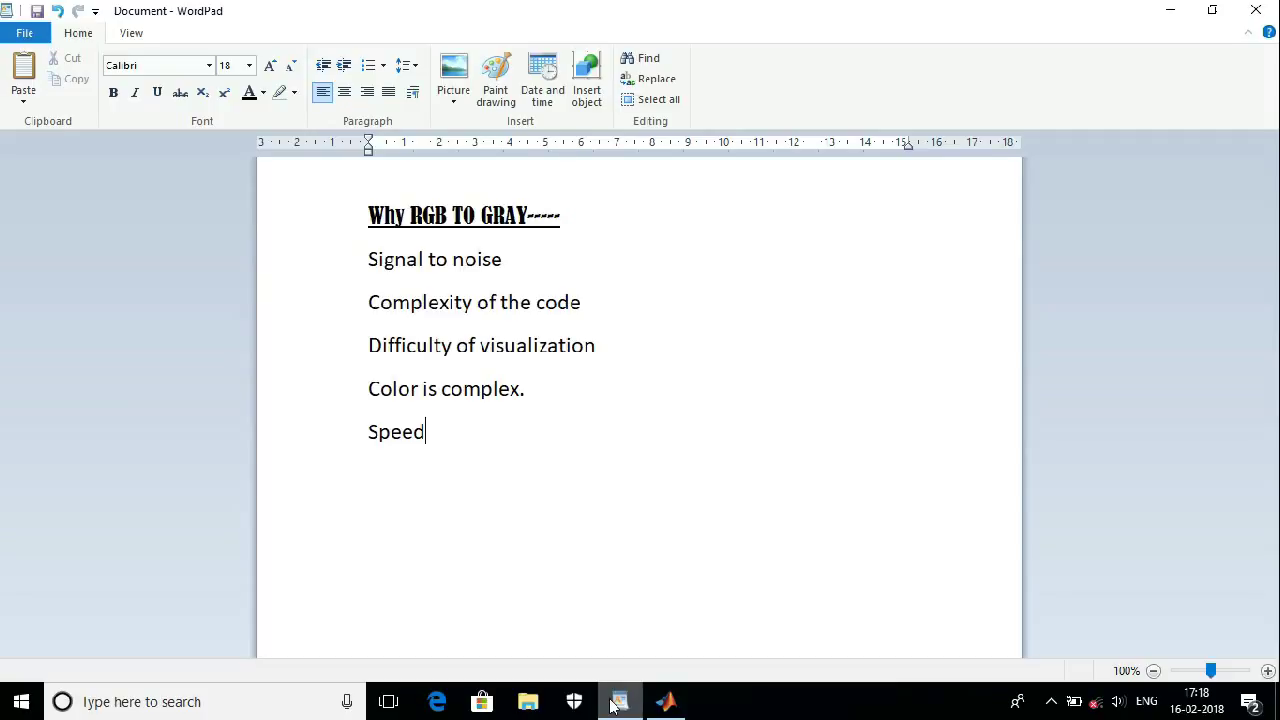
# Step: Bring the pics.m editor forward and insert an empty line after the imread line
pyautogui.click(678, 702)
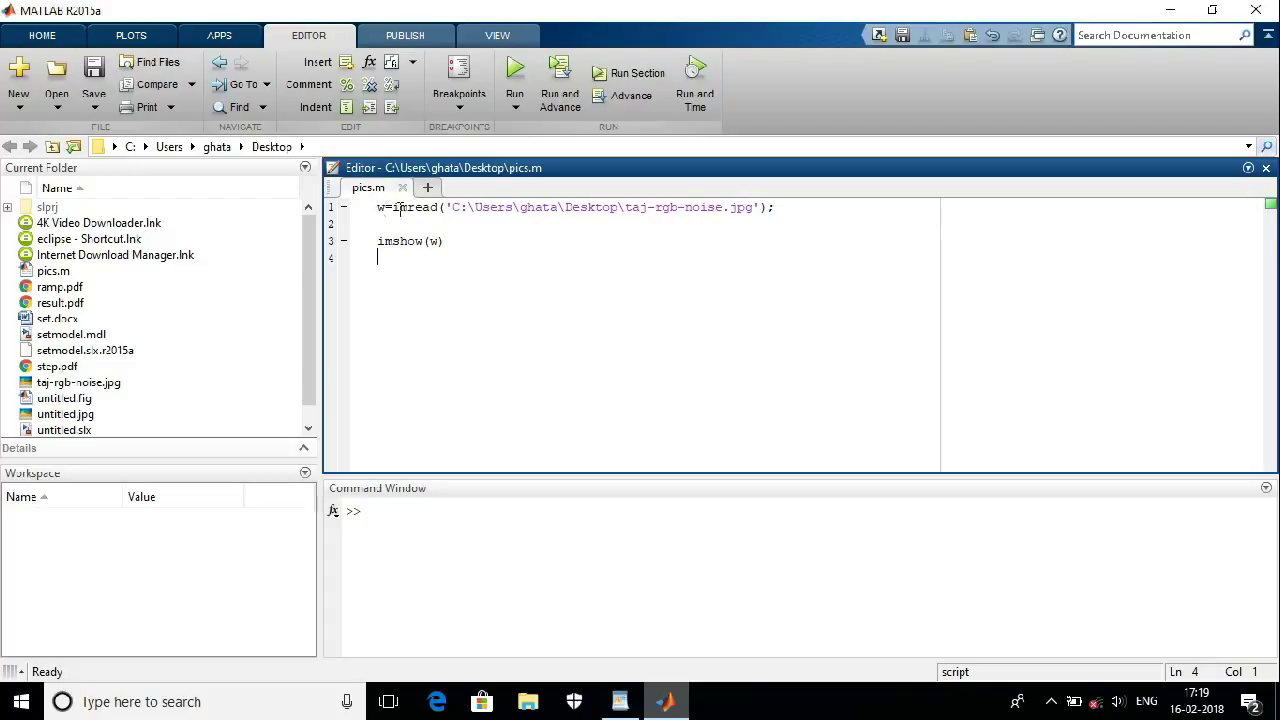
pyautogui.click(789, 207)
pyautogui.press('Return')
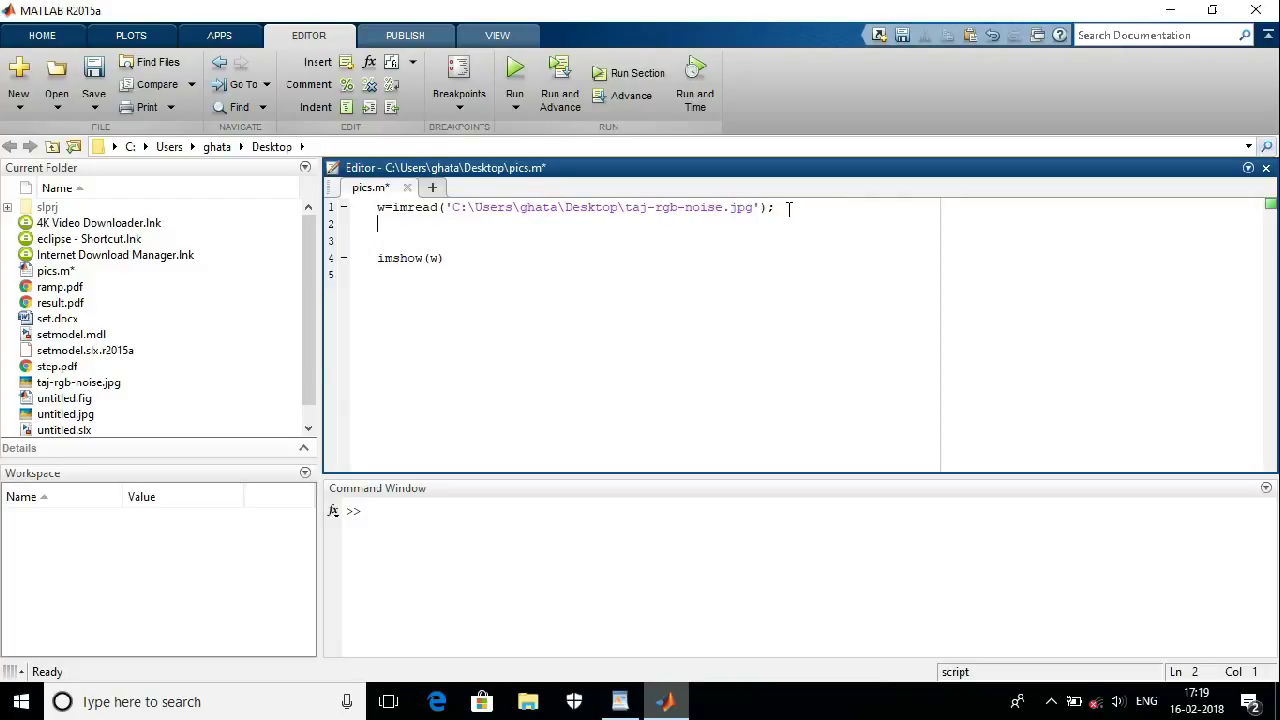
# Step: Add line 2 'a=rgb2gray(w);' to convert image w to grayscale
pyautogui.write('a')
pyautogui.write('=')
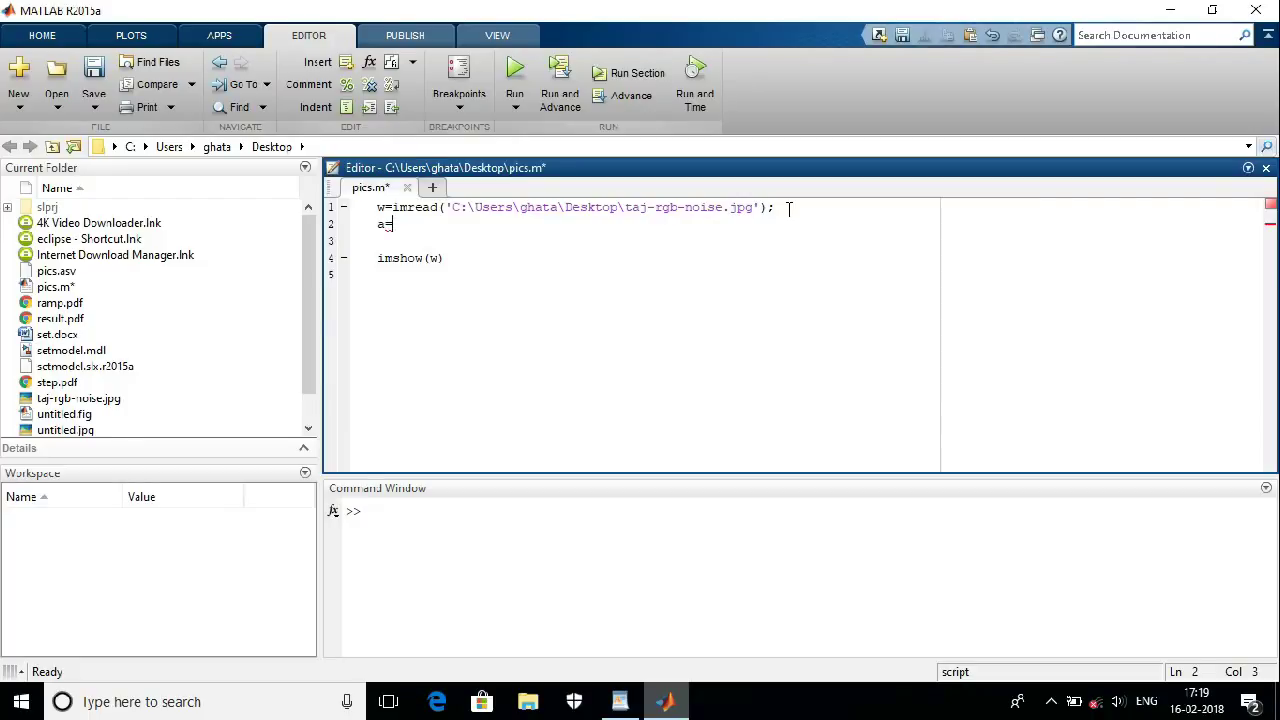
pyautogui.write('r')
pyautogui.write('gb')
pyautogui.write('2gra')
pyautogui.write('y(')
pyautogui.write('w')
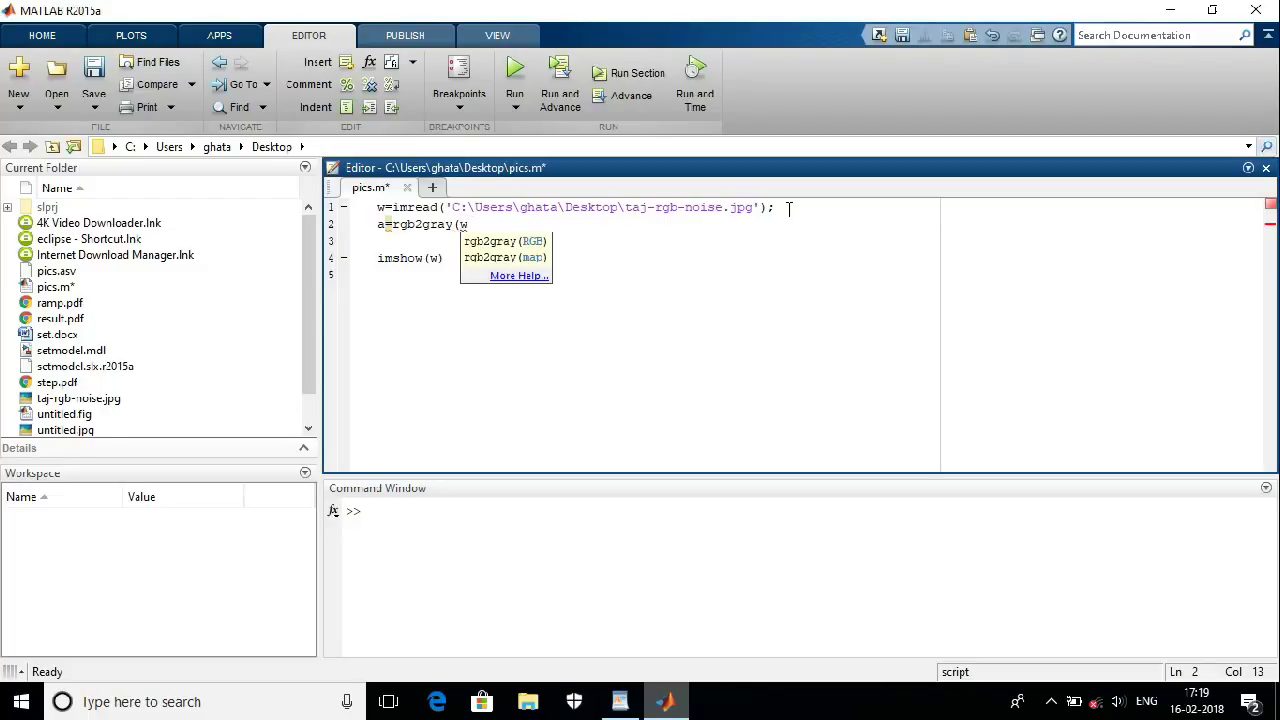
pyautogui.write(')')
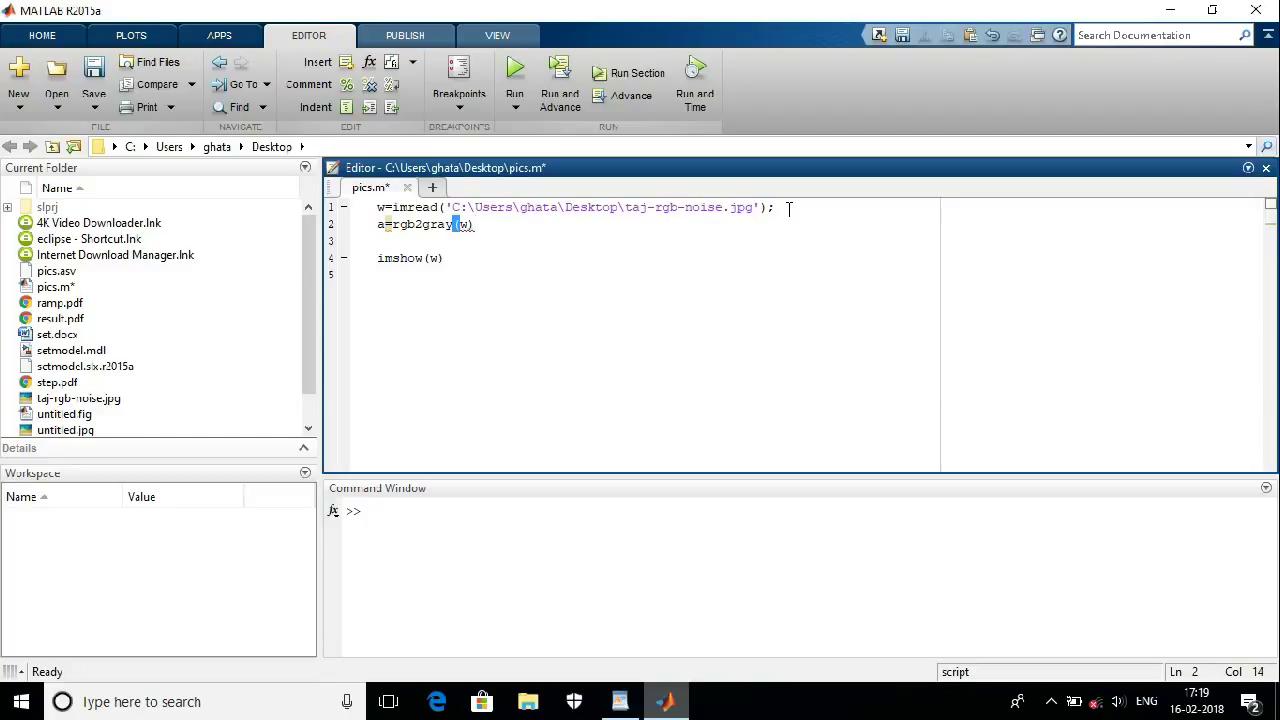
pyautogui.write(';')
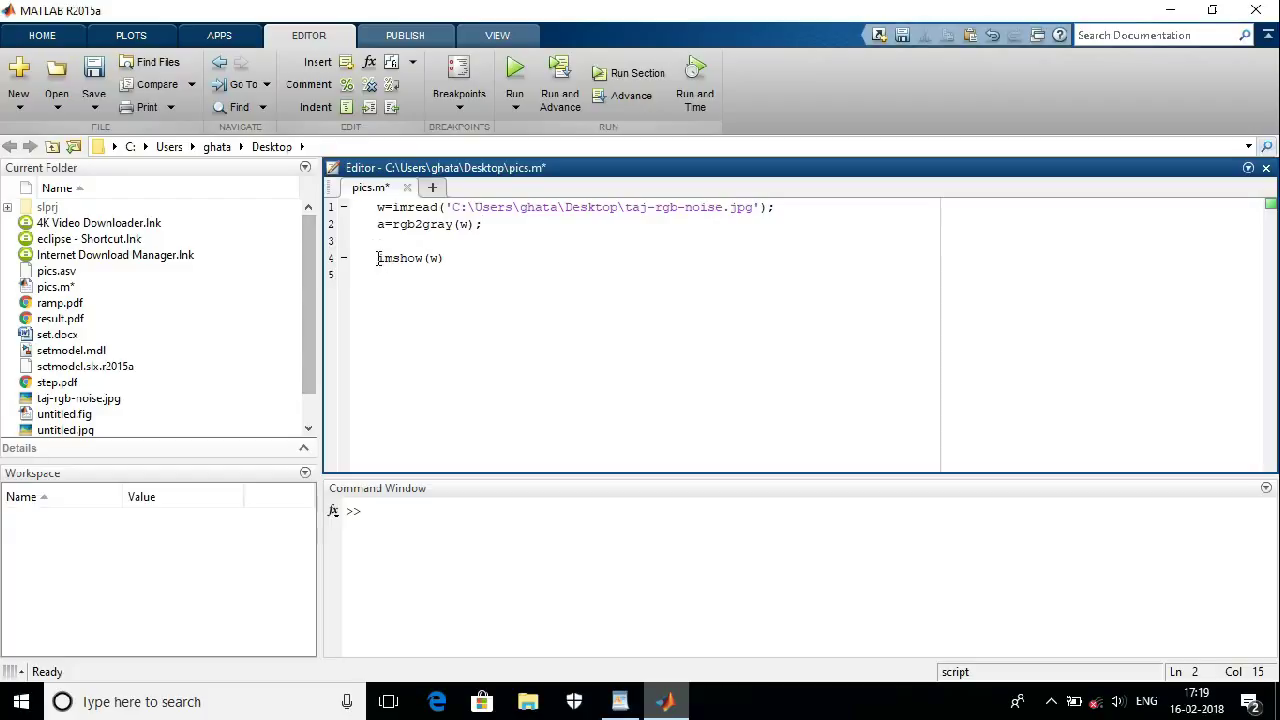
pyautogui.click(378, 258)
# Step: Delete the blank line, change imshow(w) to imshow(a), and save and run pics.m
pyautogui.press('BackSpace')
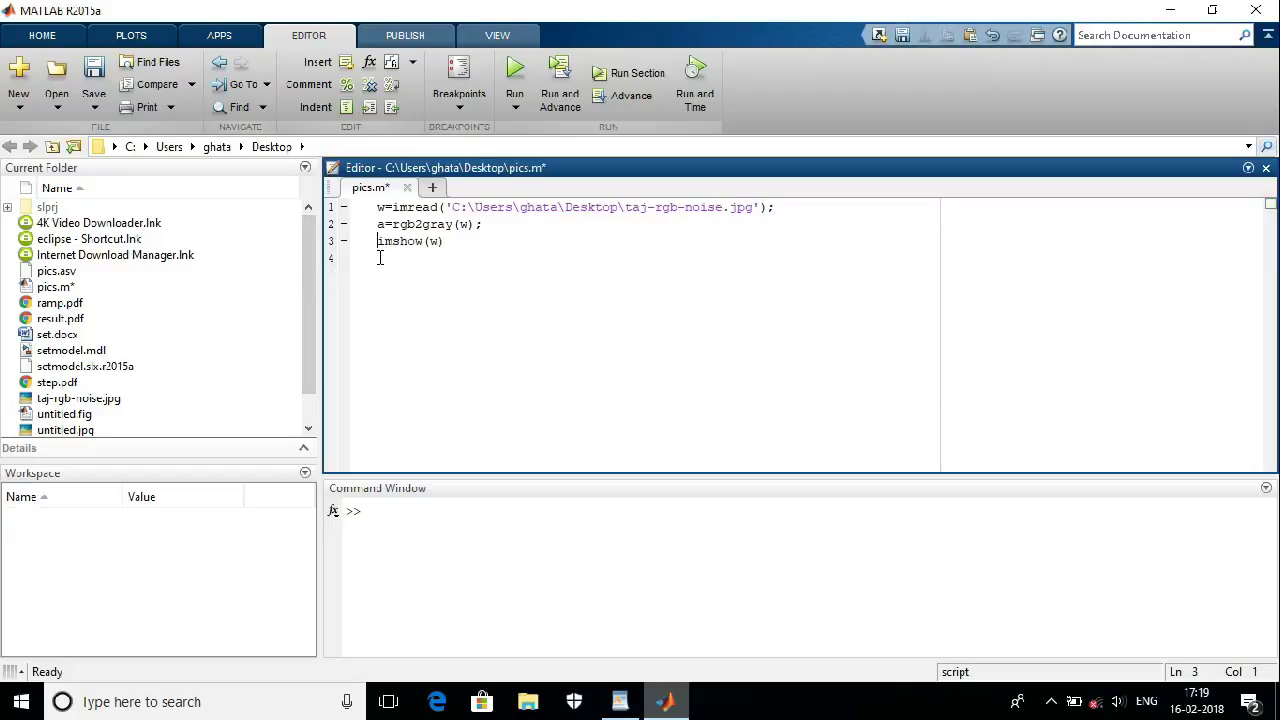
pyautogui.press('End')
pyautogui.press('BackSpace')
pyautogui.press('BackSpace')
pyautogui.write('a')
pyautogui.write(')')
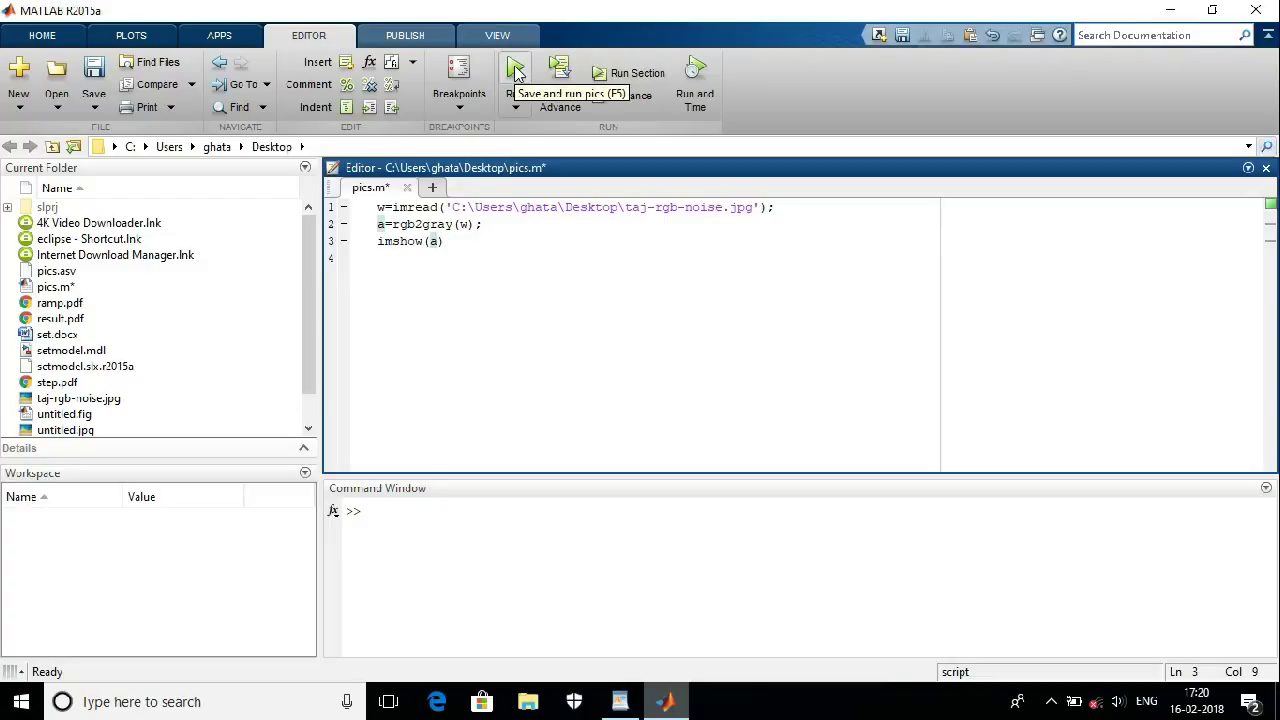
pyautogui.click(515, 68)
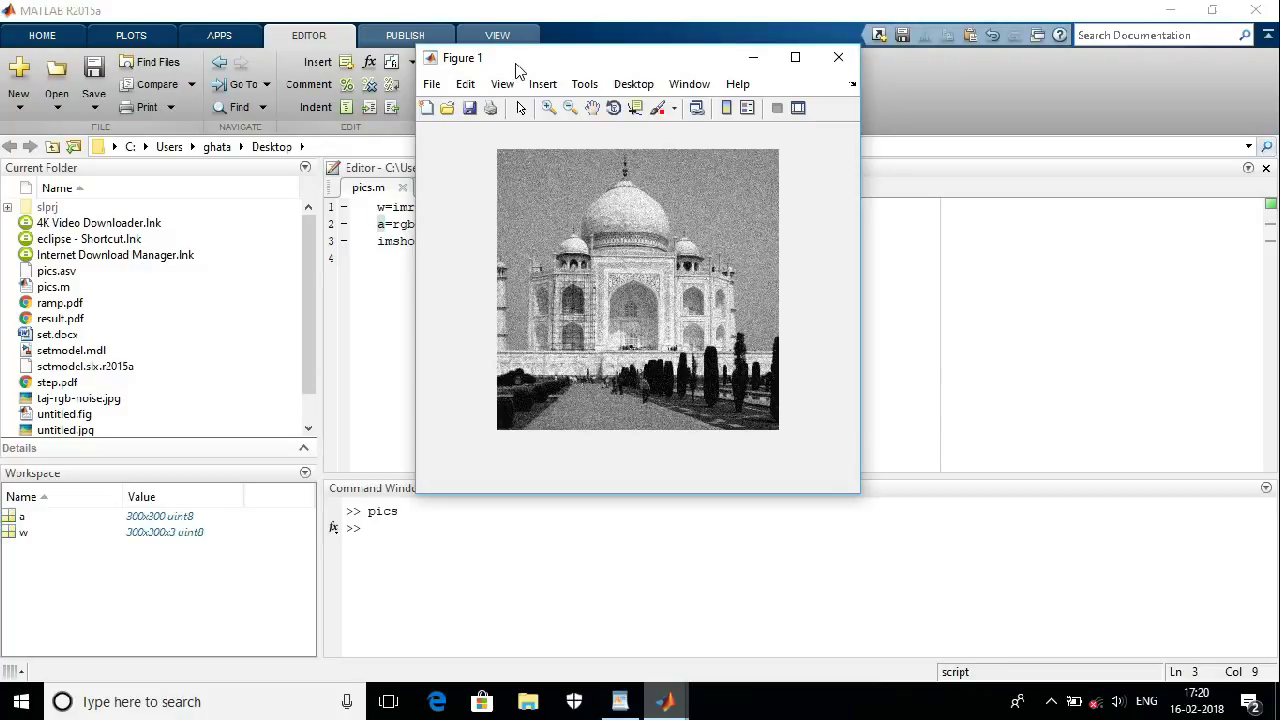
# Step: Open the colour taj-rgb-noise.jpg beside the grayscale Figure 1, then maximize the figure
pyautogui.moveTo(516, 62); pyautogui.dragTo(170, 90)
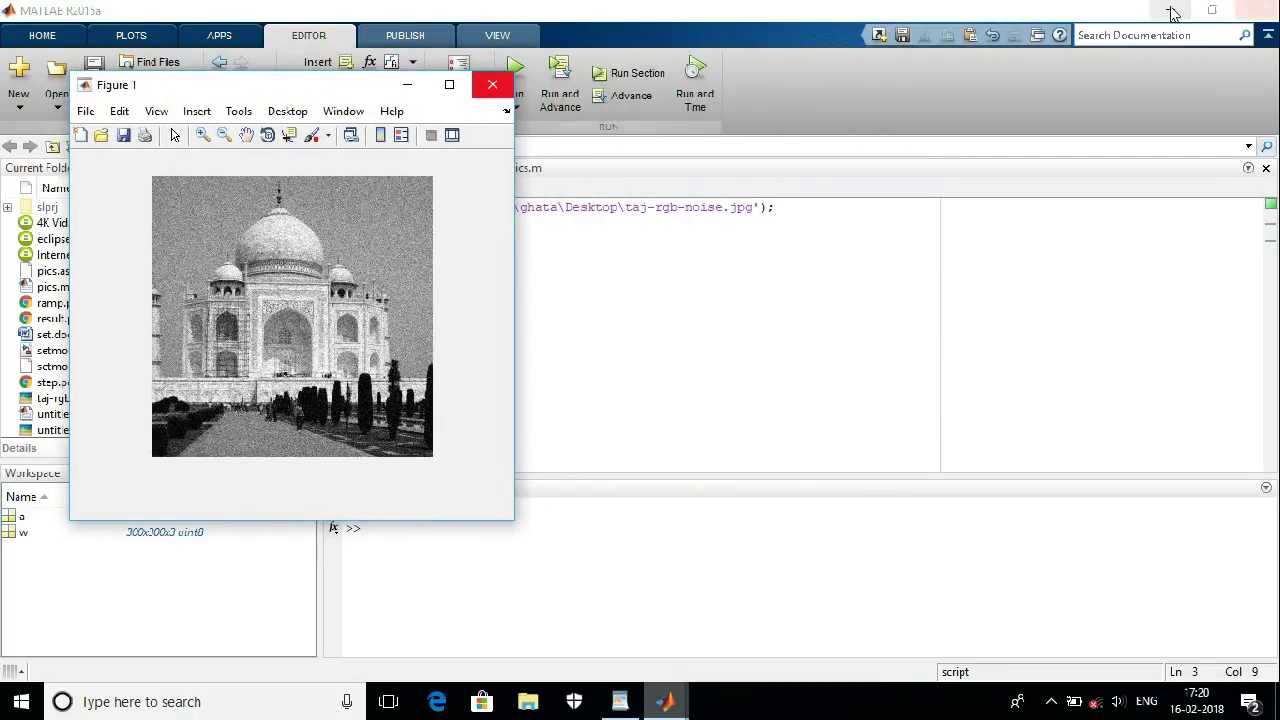
pyautogui.click(1169, 10)
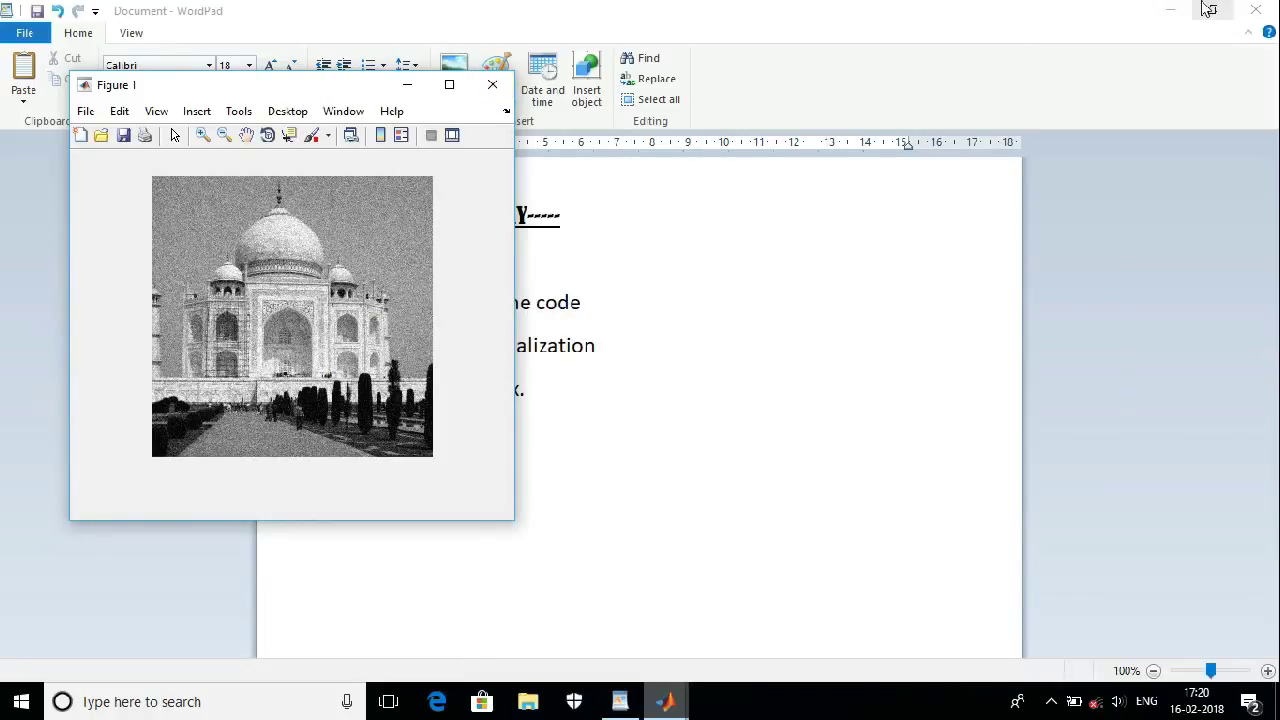
pyautogui.click(1169, 10)
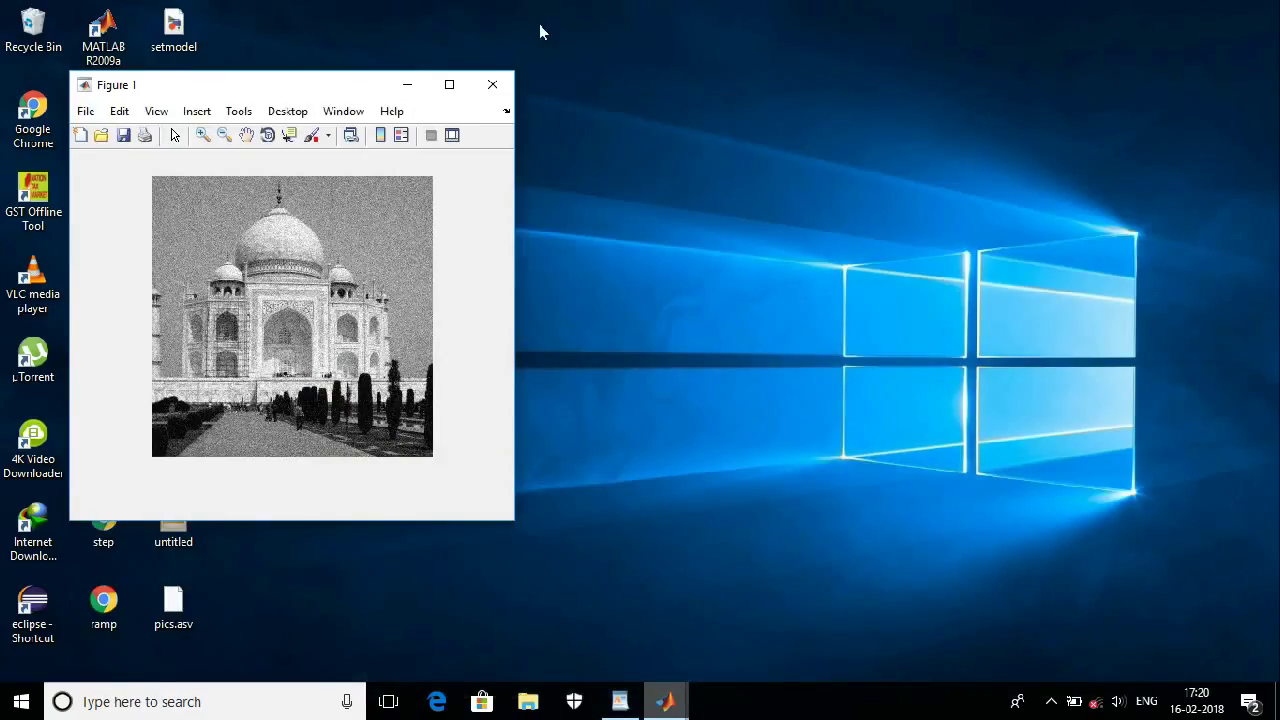
pyautogui.moveTo(186, 86)
pyautogui.mouseDown()
pyautogui.moveTo(637, 46)
pyautogui.moveTo(884, 57)
pyautogui.mouseUp()
pyautogui.doubleClick(175, 205)
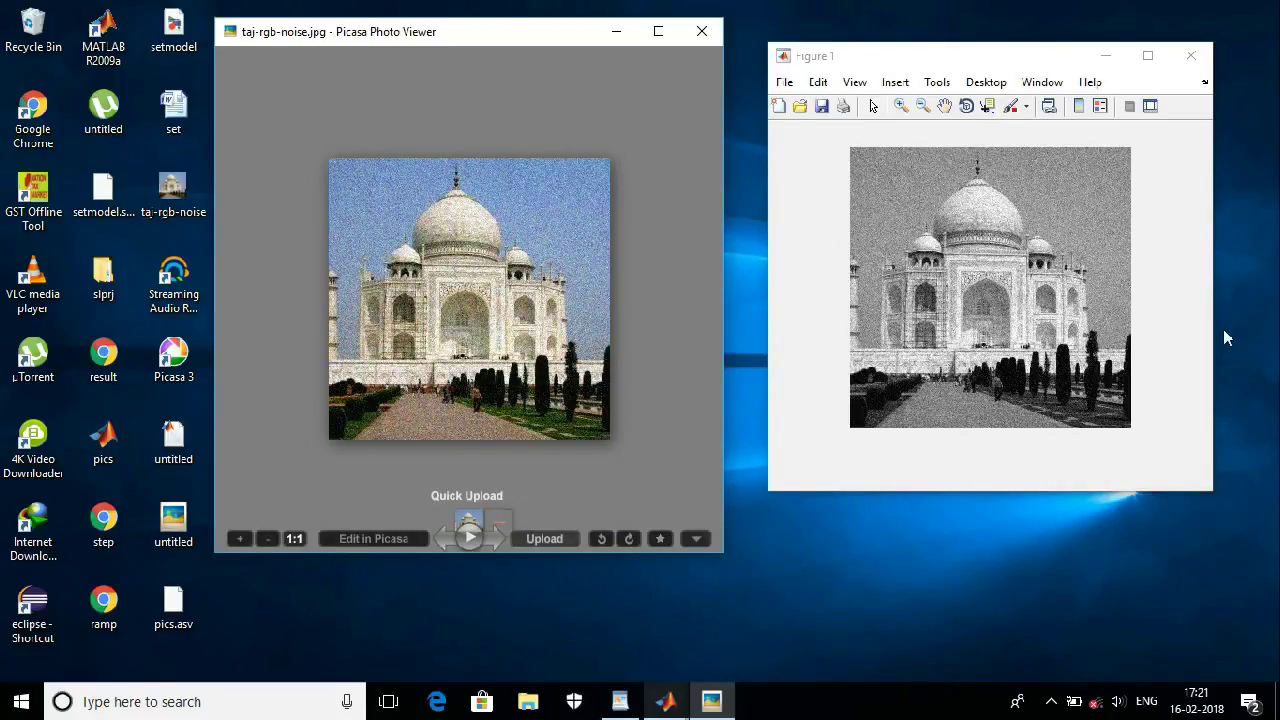
pyautogui.click(1148, 56)
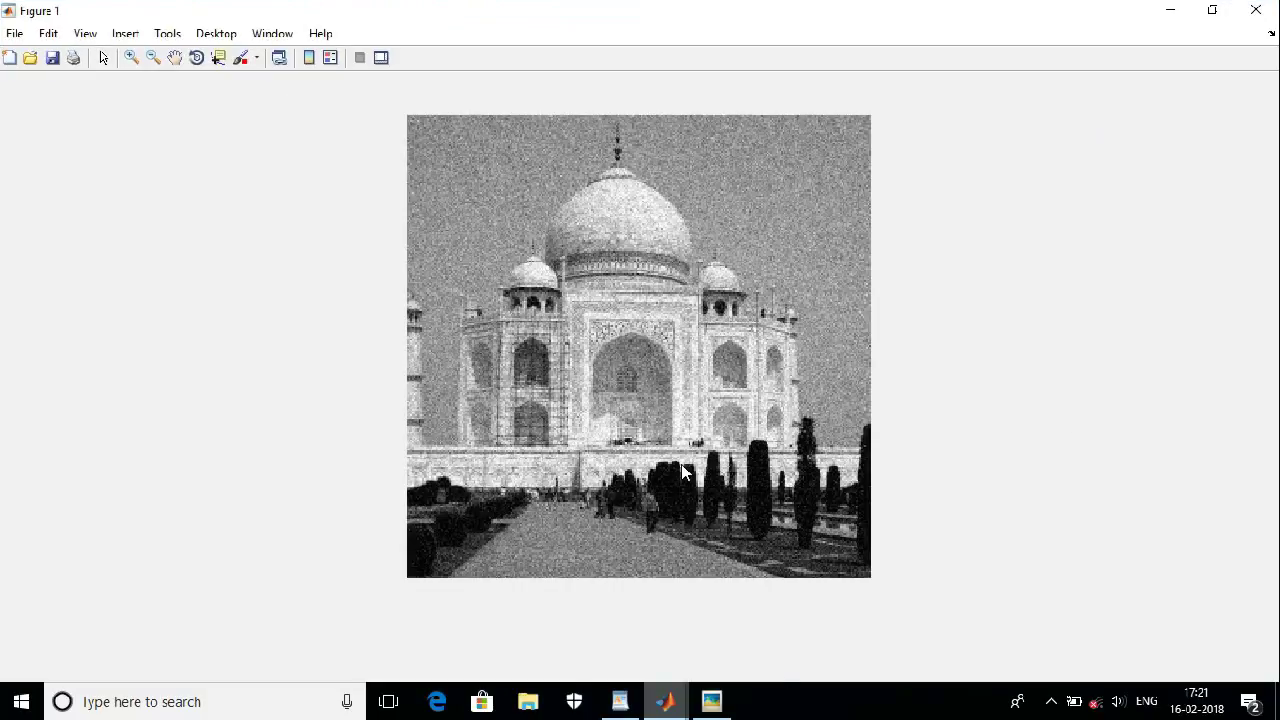